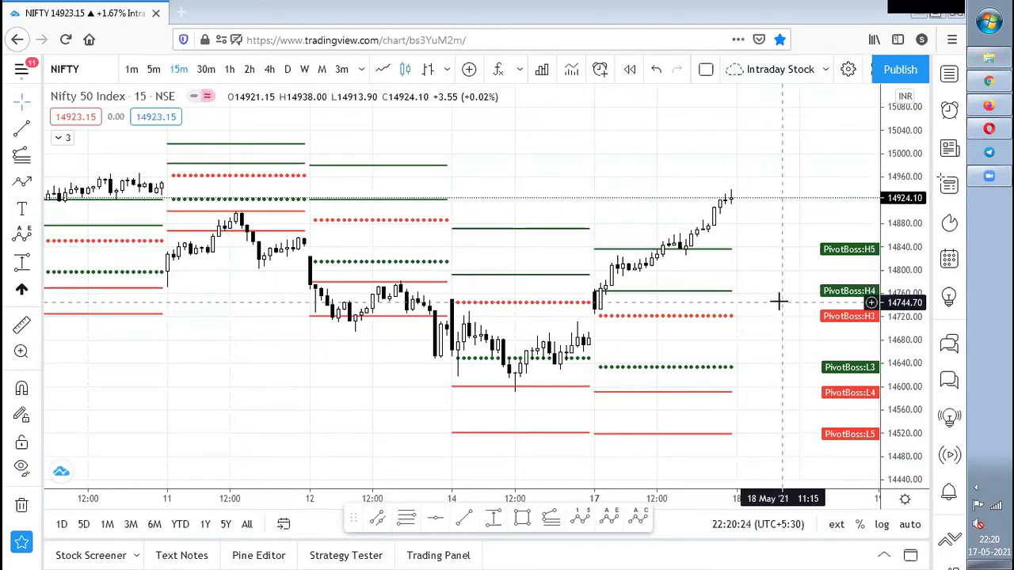
- Examine the recent NIFTY 15-minute sessions against the PivotBoss Camarilla levels from 11 to 17 May
scroll(772, 238, up, 1)
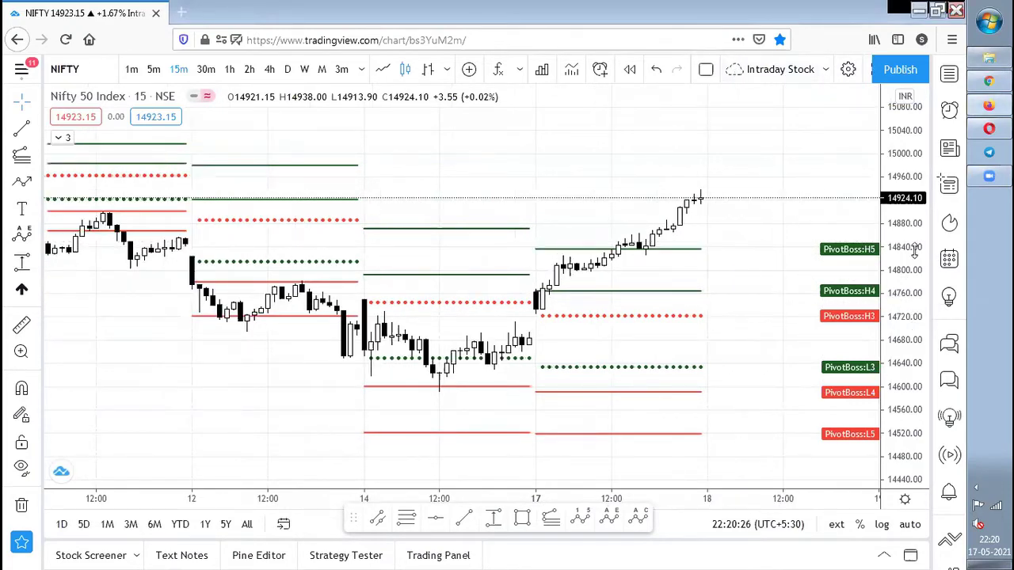
scroll(816, 216, up, 1)
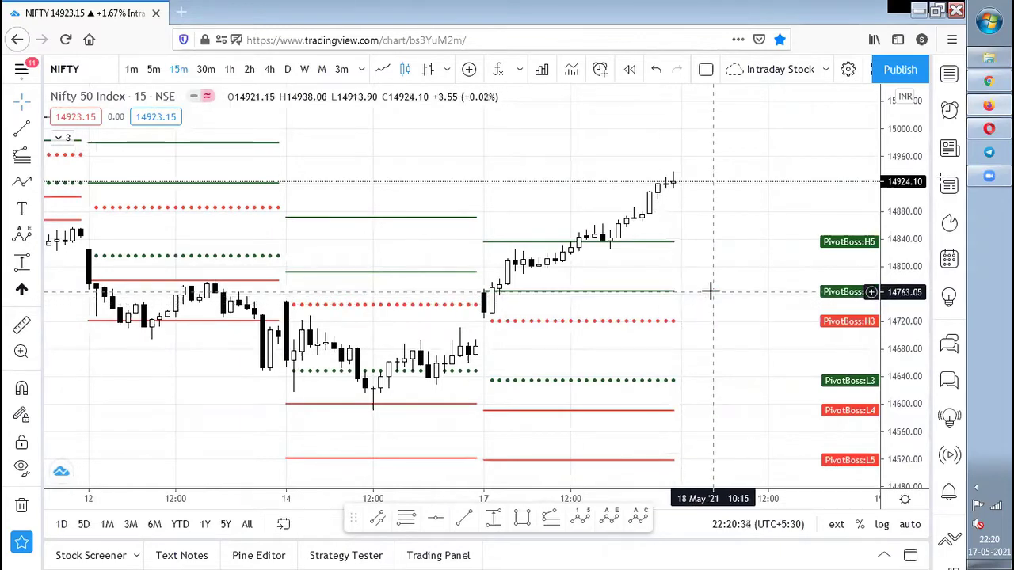
scroll(708, 290, up, 2)
scroll(902, 184, up, 3)
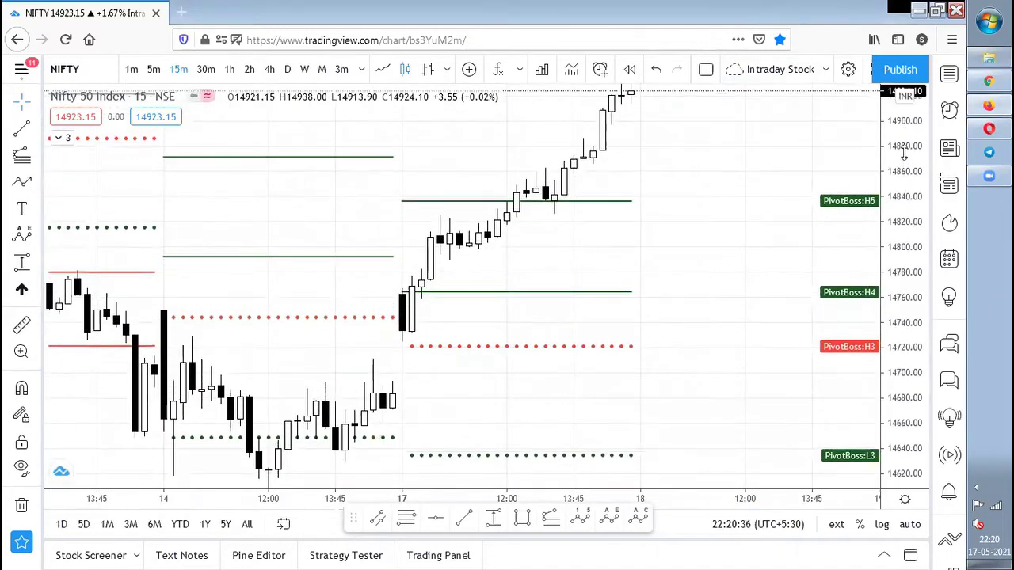
scroll(901, 238, down, 3)
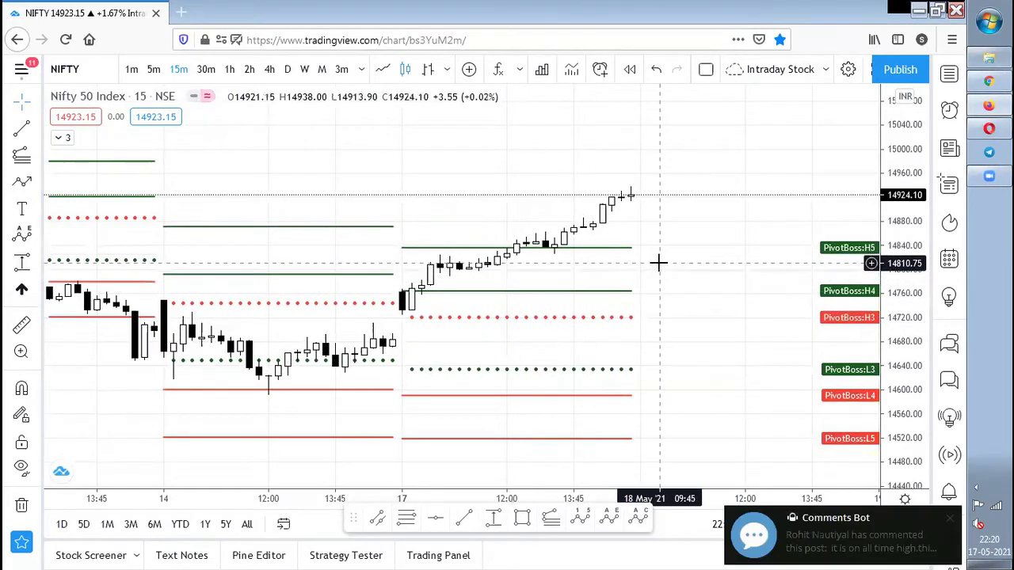
double_click(902, 329)
drag(734, 316, 719, 268)
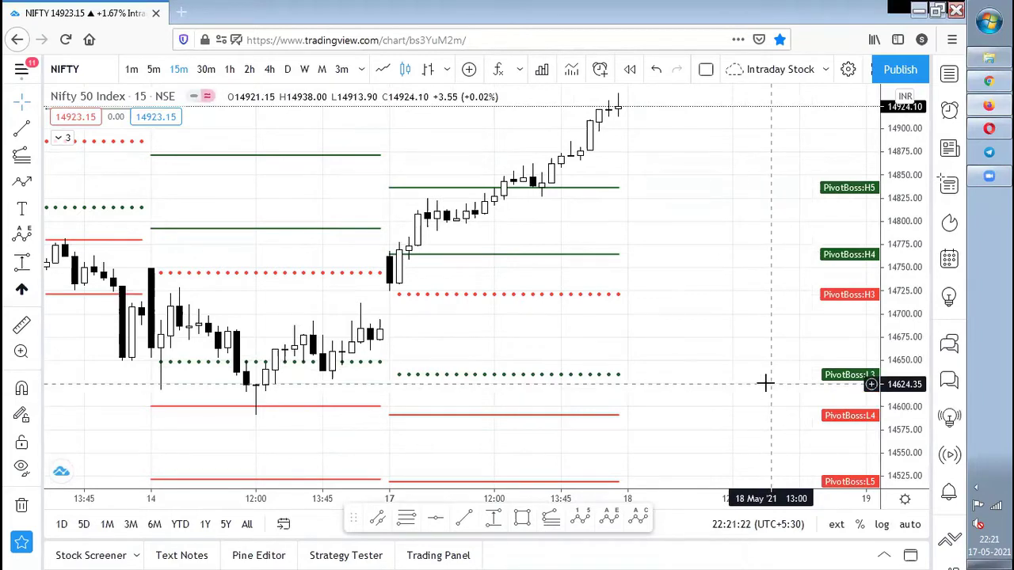
scroll(763, 381, down, 5)
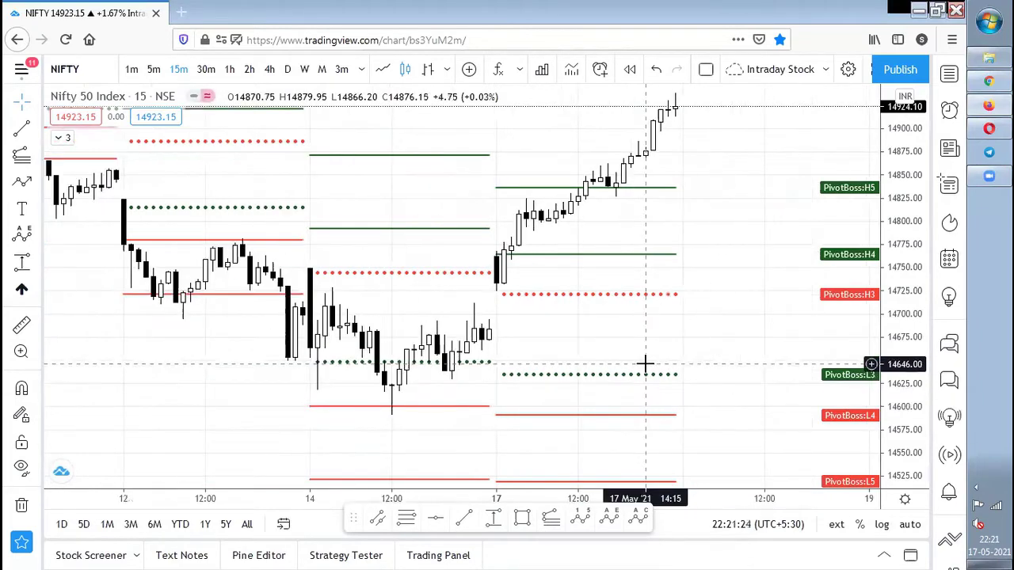
scroll(421, 295, down, 3)
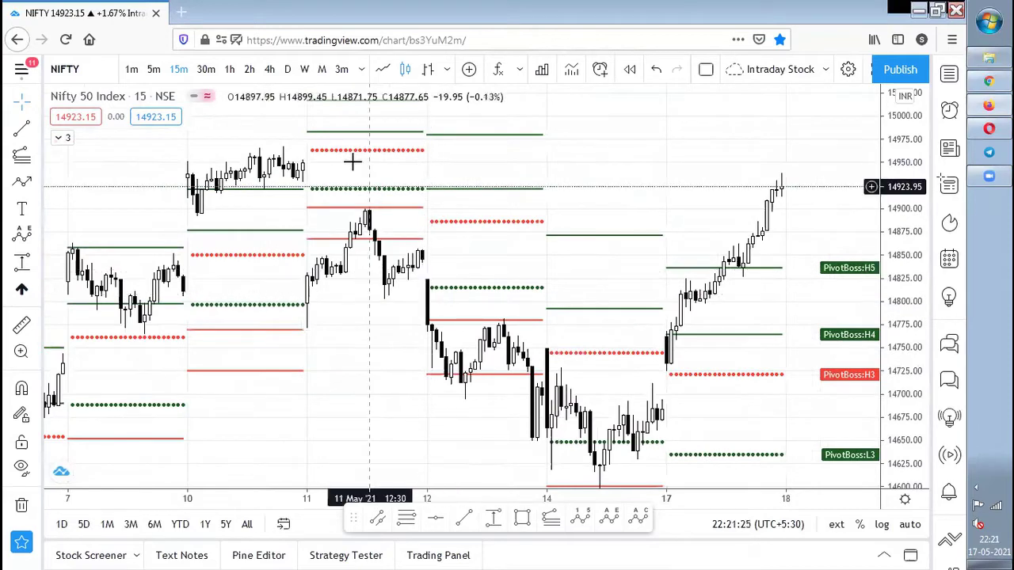
drag(576, 322, 421, 237)
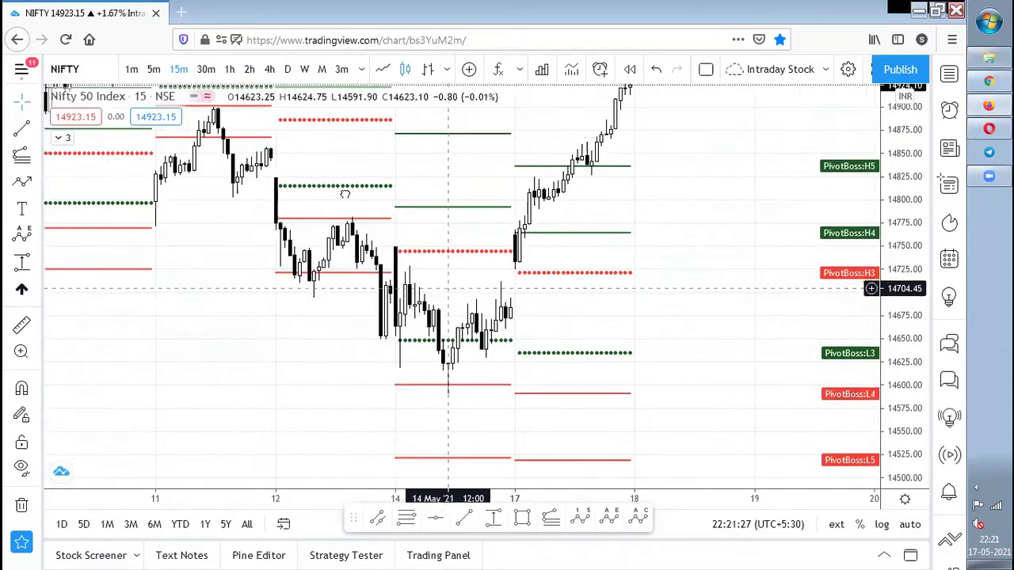
drag(579, 339, 475, 238)
drag(698, 243, 724, 314)
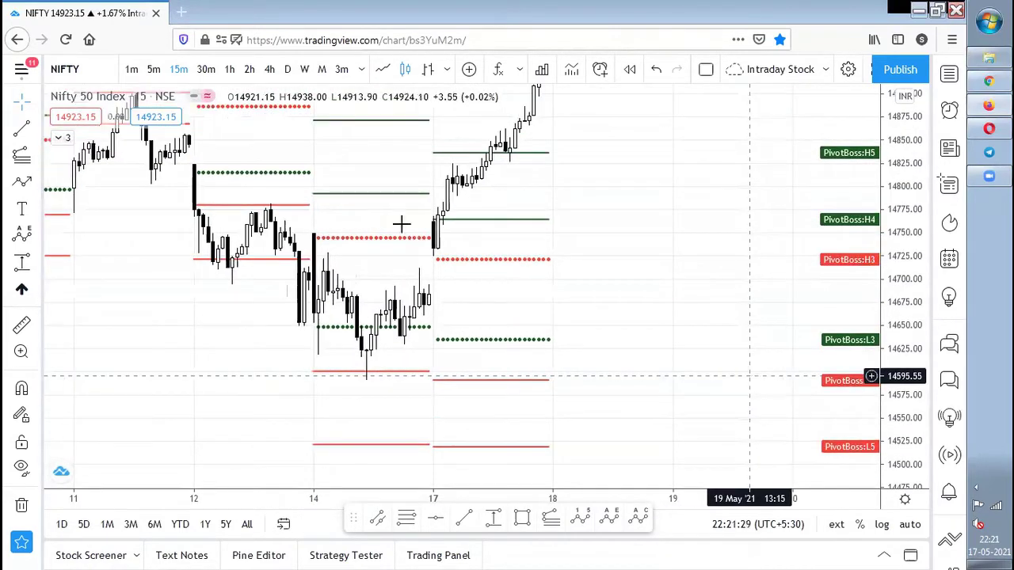
drag(622, 288, 659, 366)
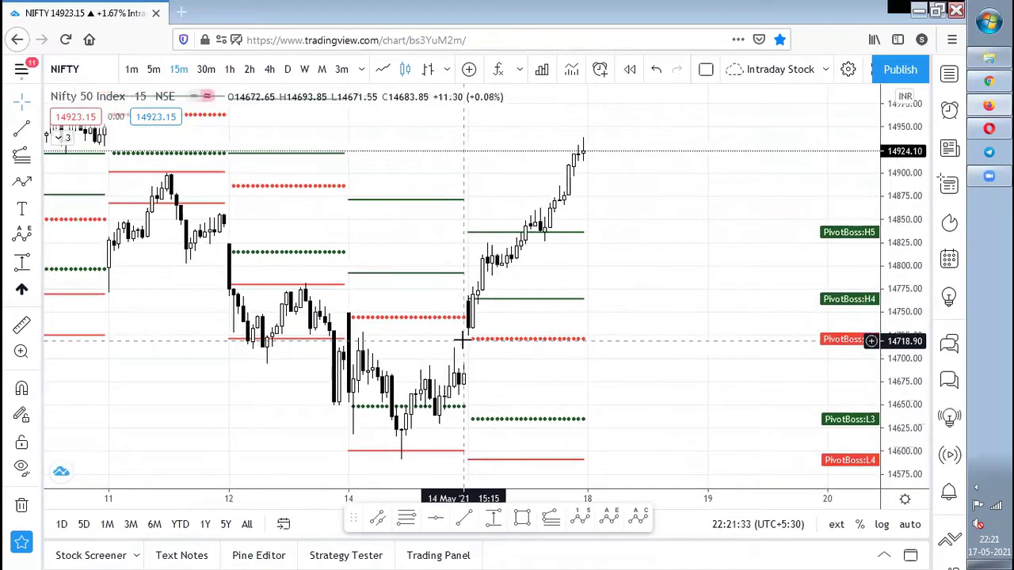
scroll(381, 351, up, 2)
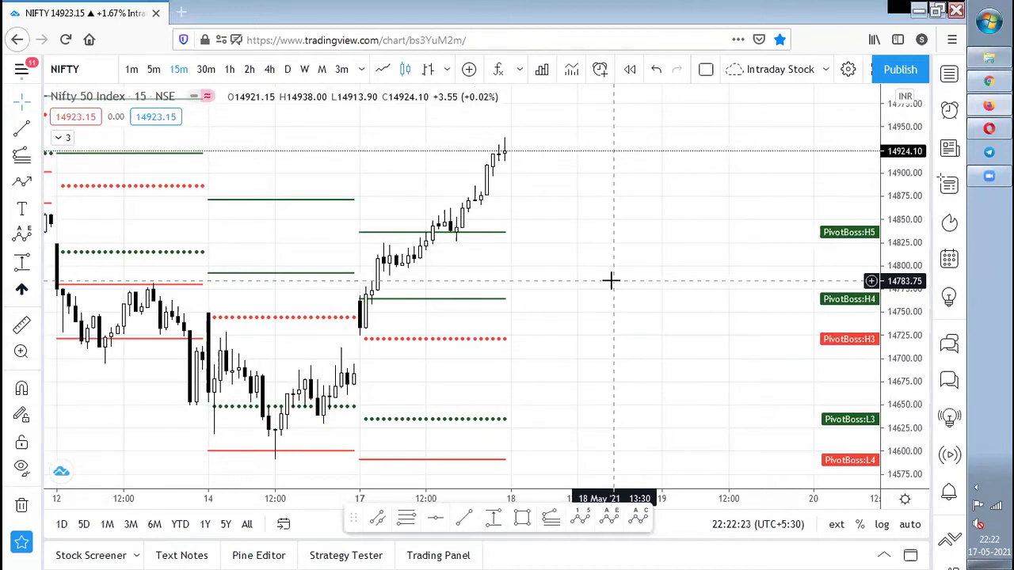
- Set the PivotBoss indicator to hide Camarilla pivots and their labels, and show tomorrow's pivots with their labels
click(64, 137)
click(126, 138)
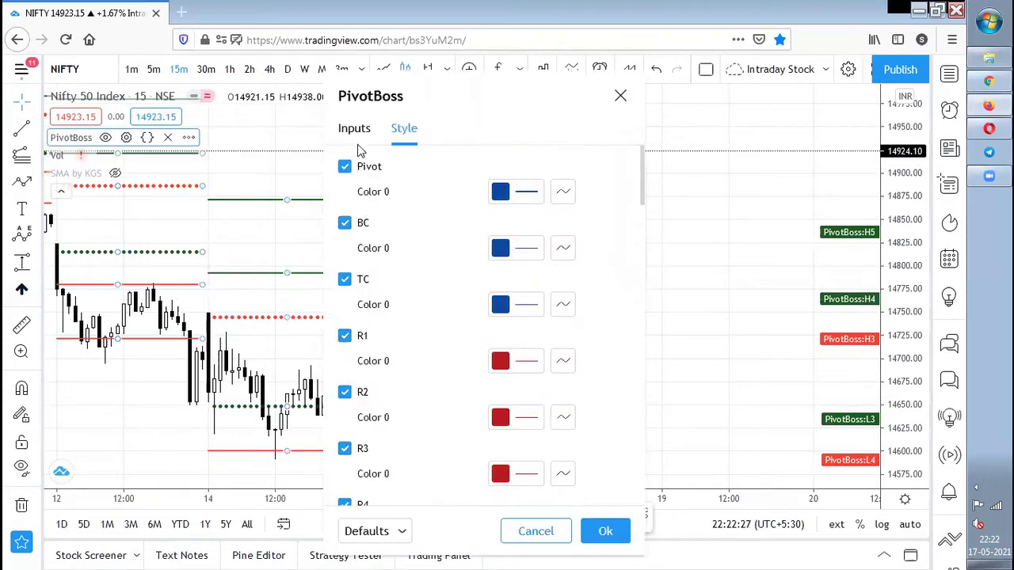
click(354, 128)
click(349, 334)
click(346, 308)
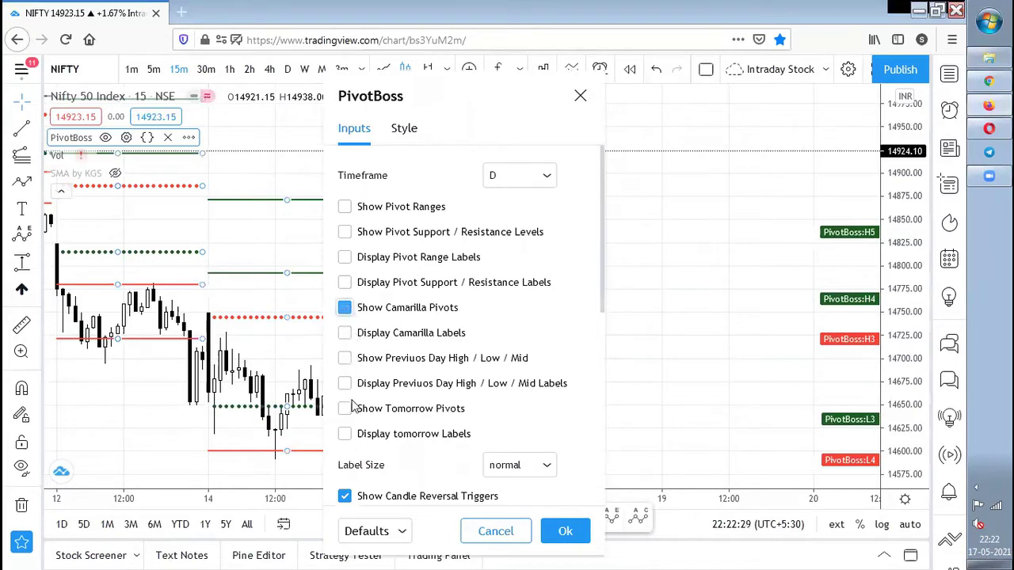
click(346, 408)
click(346, 434)
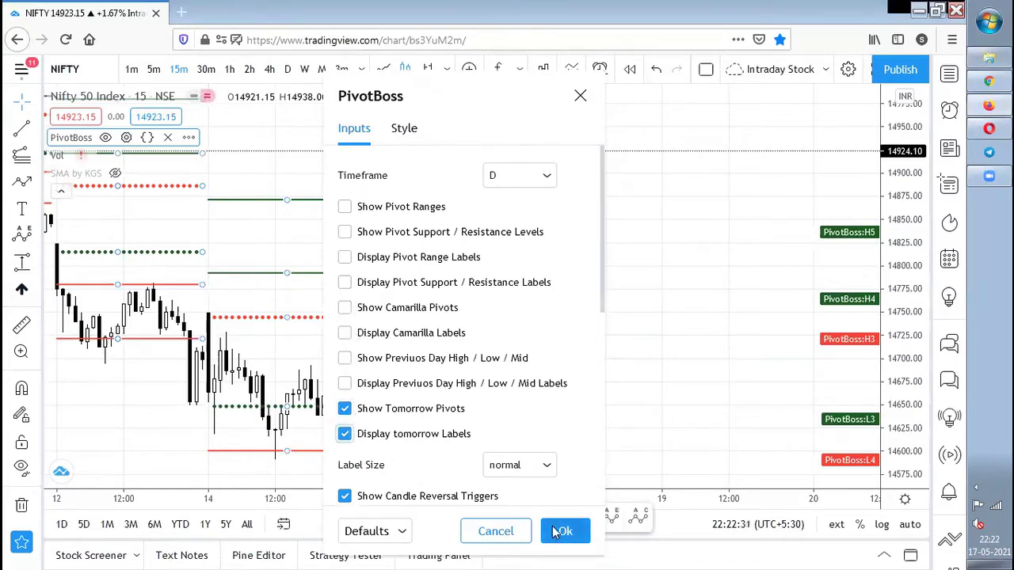
click(559, 530)
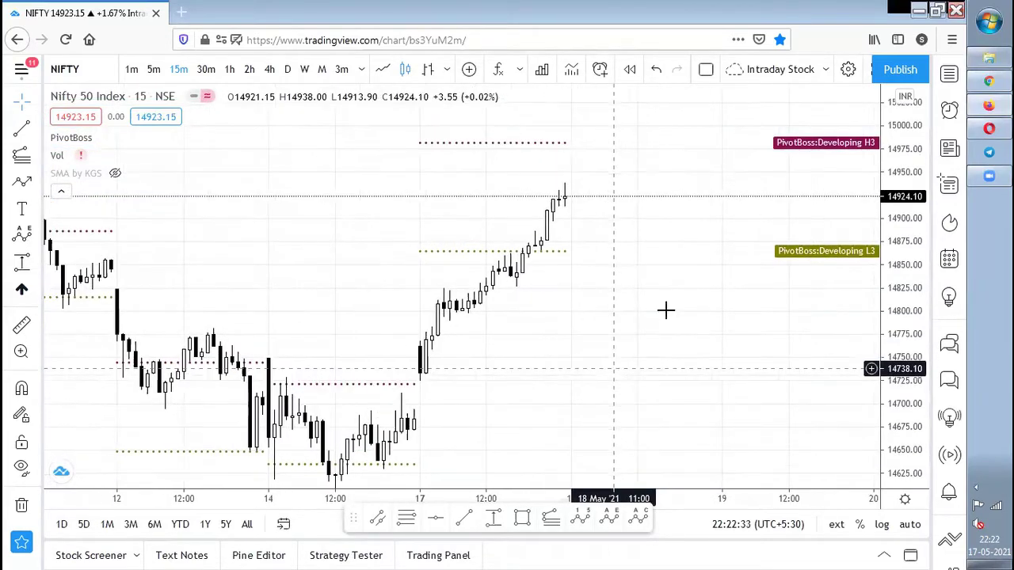
- Hide the Nifty 50 Index candles, leaving only the developing H3 and L3 pivot levels displayed
drag(905, 286, 905, 317)
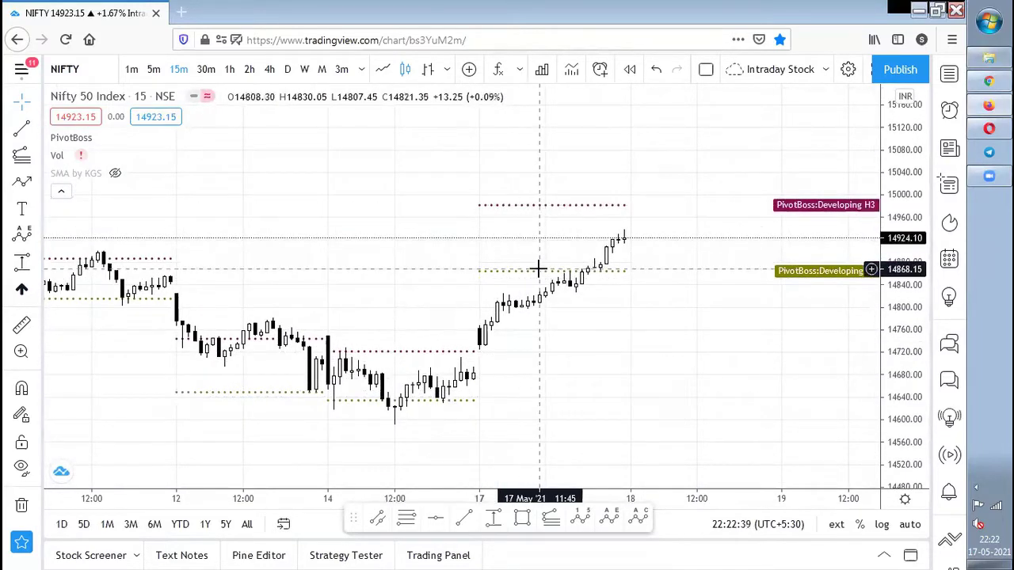
double_click(910, 301)
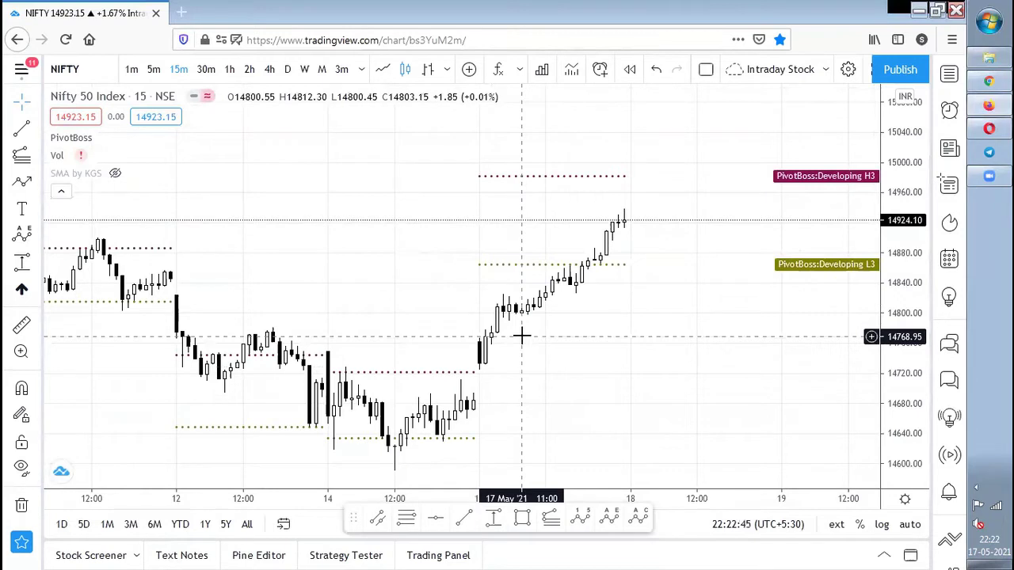
click(61, 191)
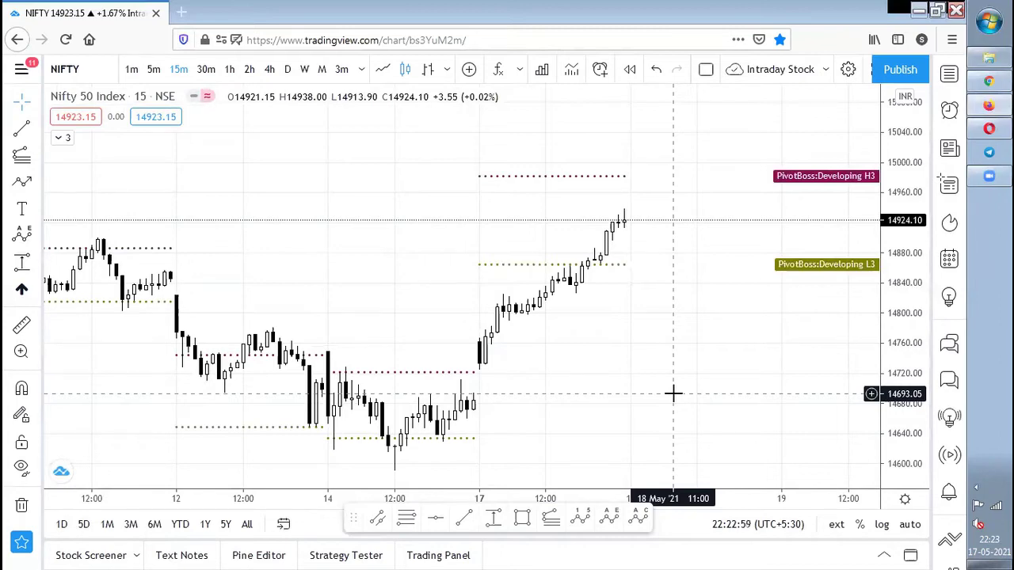
drag(673, 394, 573, 362)
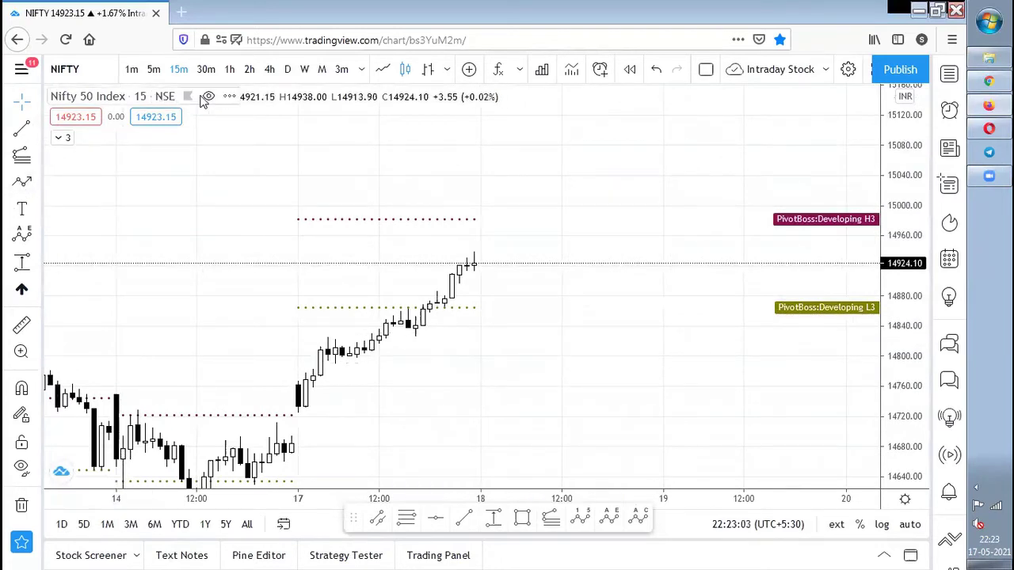
click(208, 96)
click(61, 138)
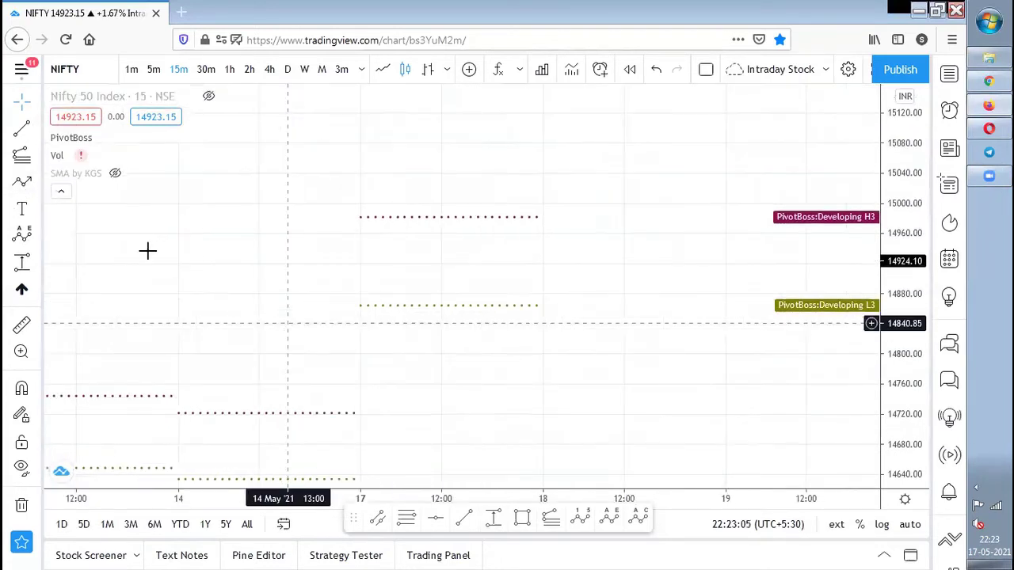
- Draw a path arrow on 17 May rising from about 14,817 to 14,859 just under Developing L3, then falling to about 14,750
click(21, 182)
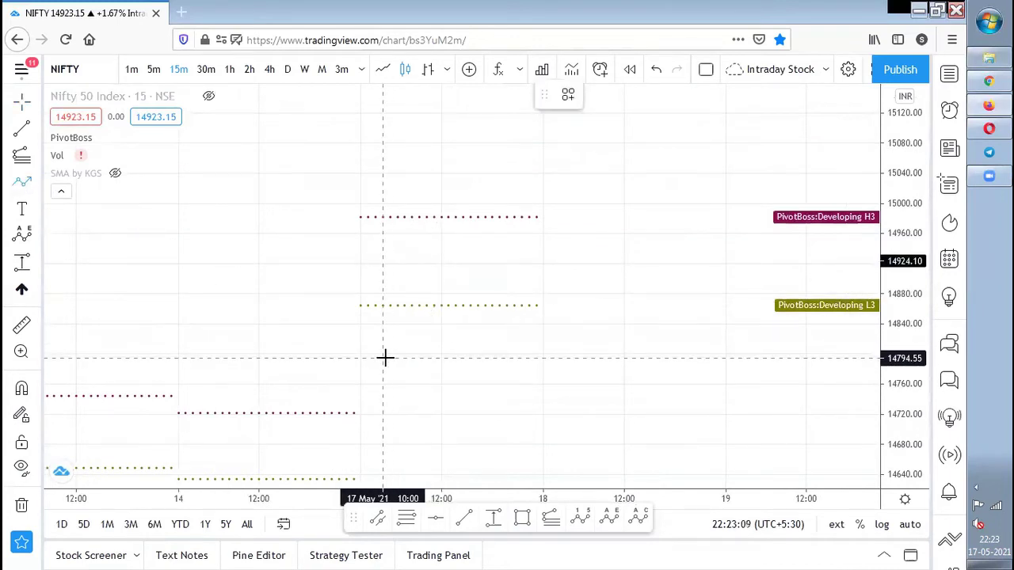
click(376, 341)
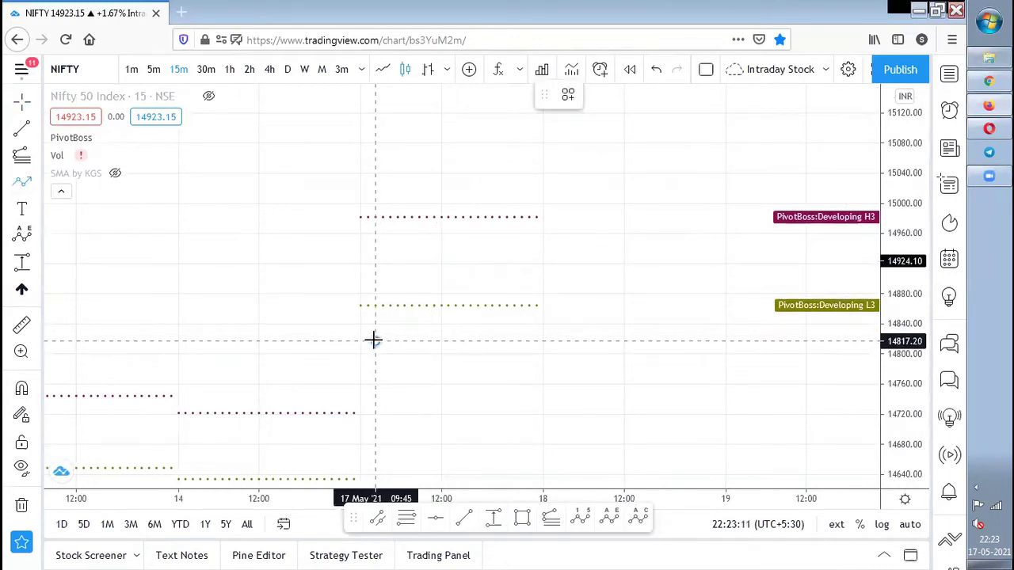
click(419, 308)
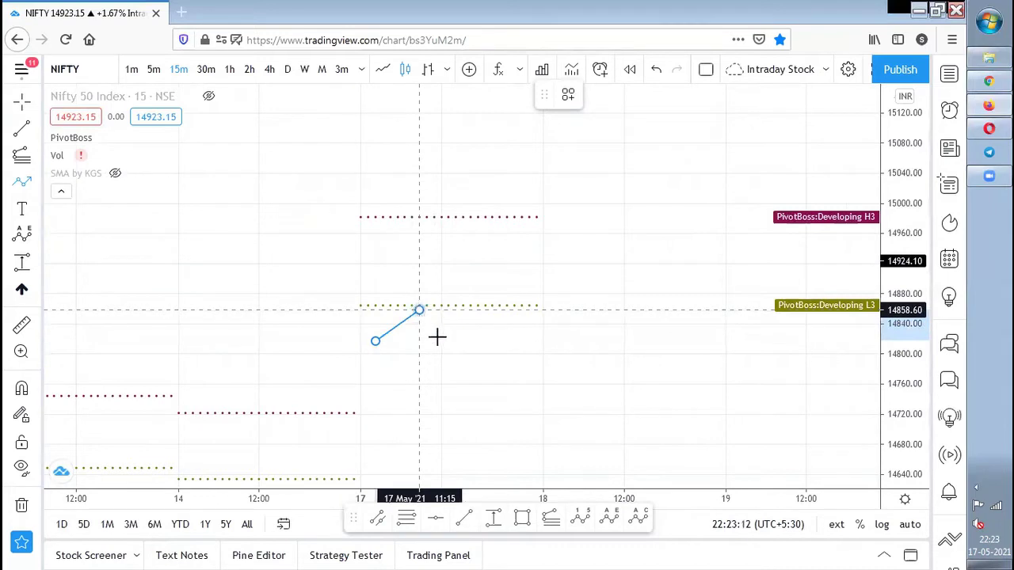
click(508, 393)
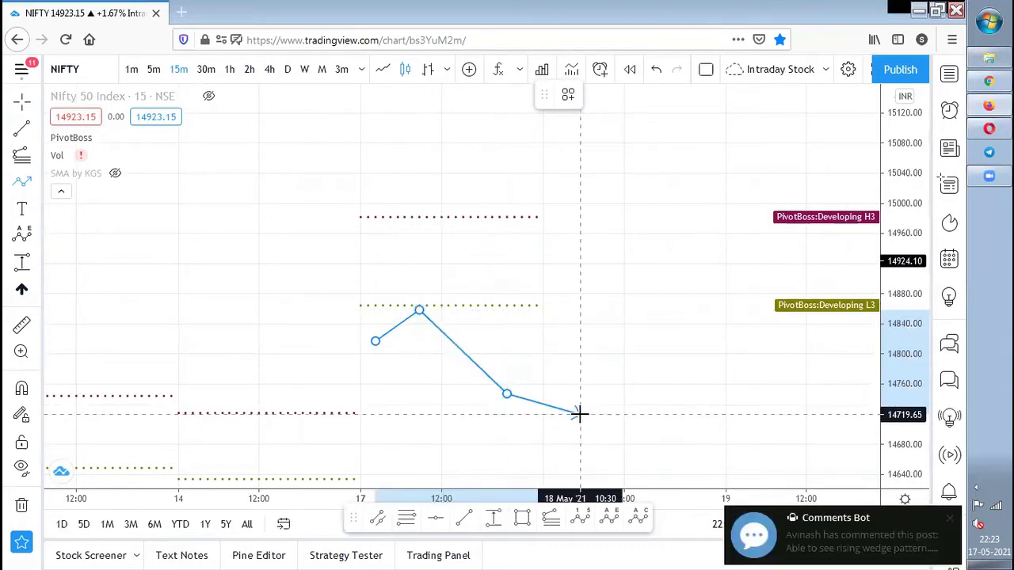
key(Escape)
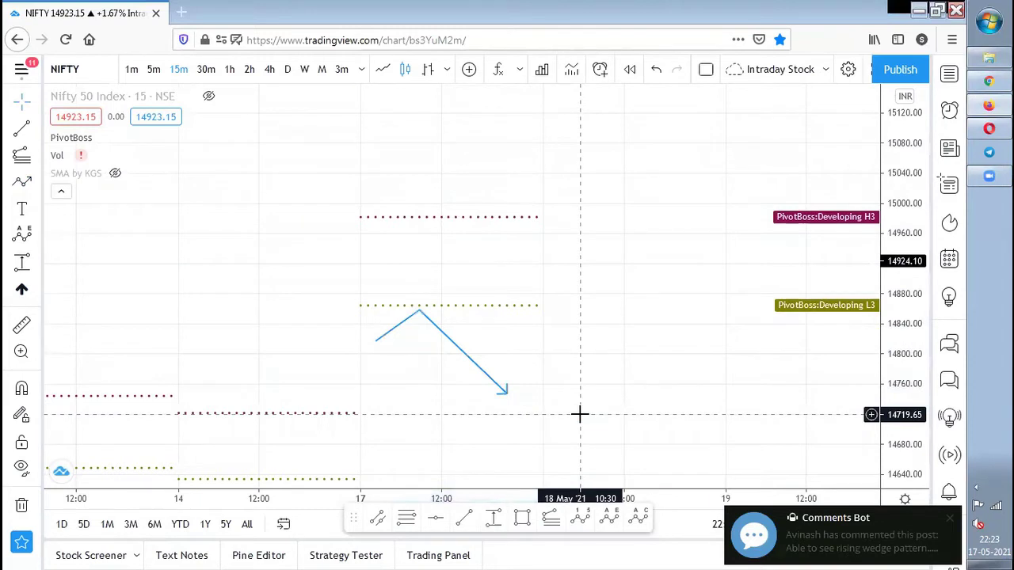
- Draw a path arrow dipping from about 14,940 to 14,880 just above Developing L3, then rising through Developing H3 to about 15,022
click(20, 183)
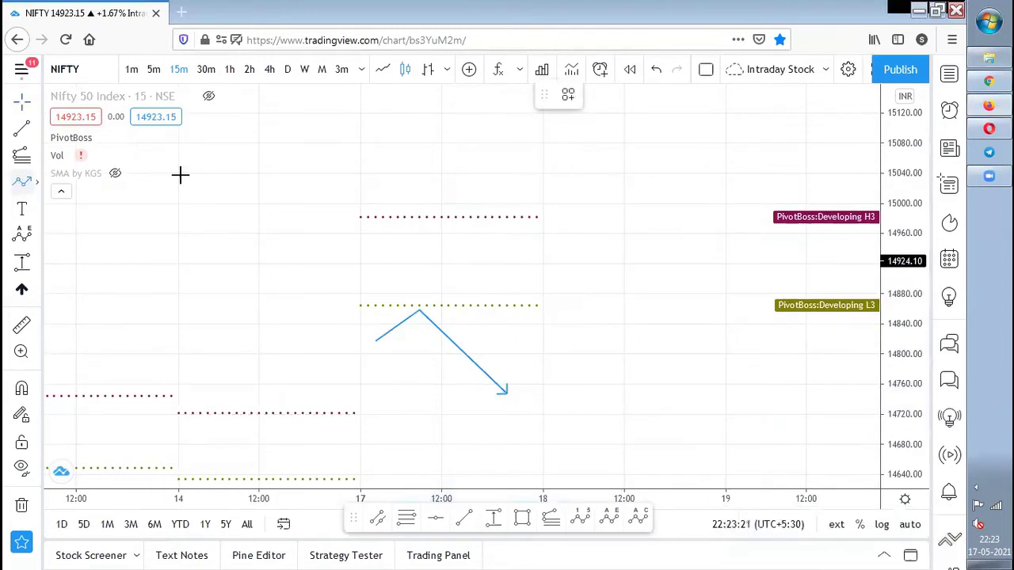
click(383, 249)
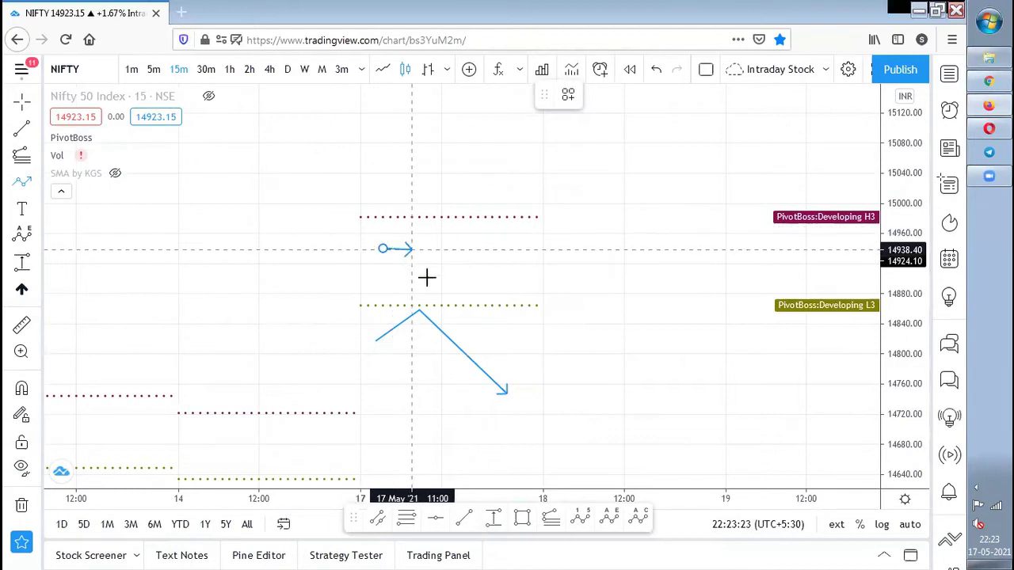
click(434, 293)
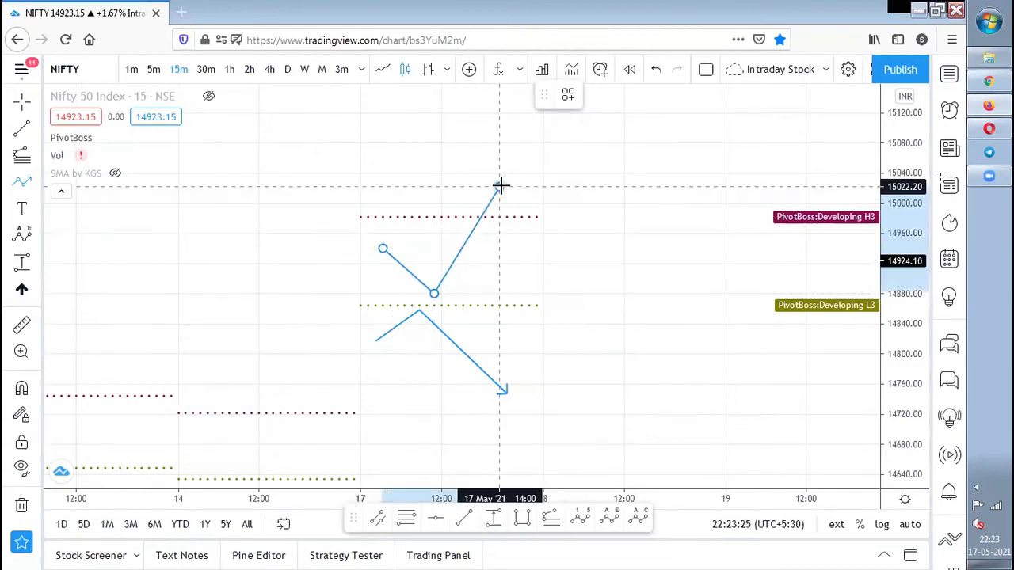
click(500, 185)
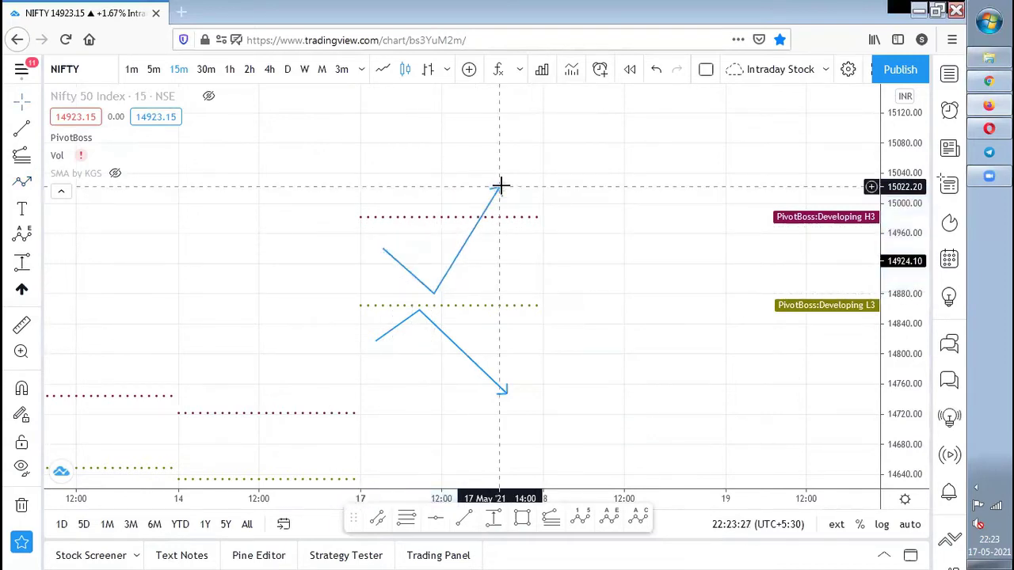
- Draw a path arrow falling from about 15,032 to Developing H3 near 14,982, then rising to about 15,110
click(22, 181)
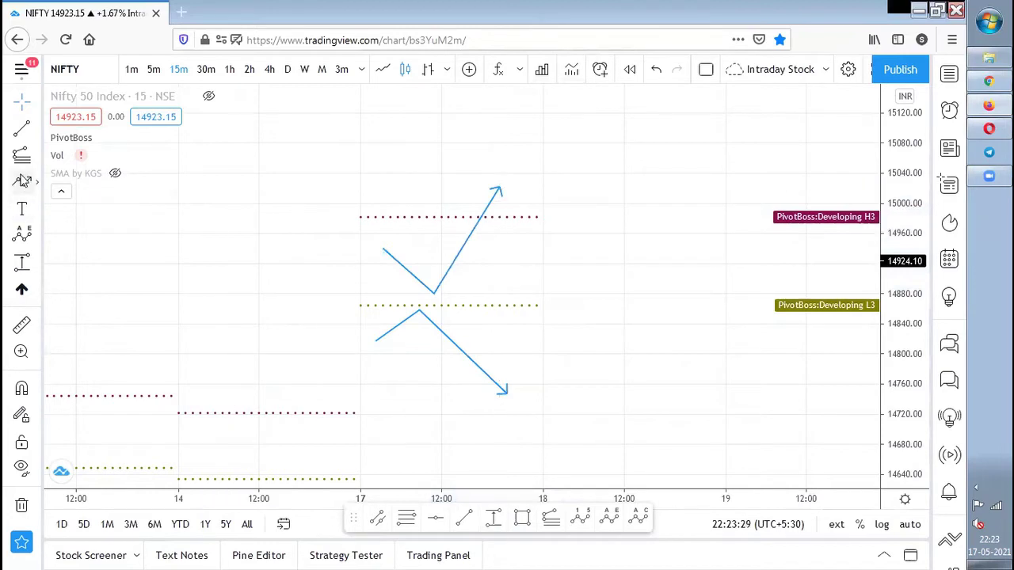
click(375, 180)
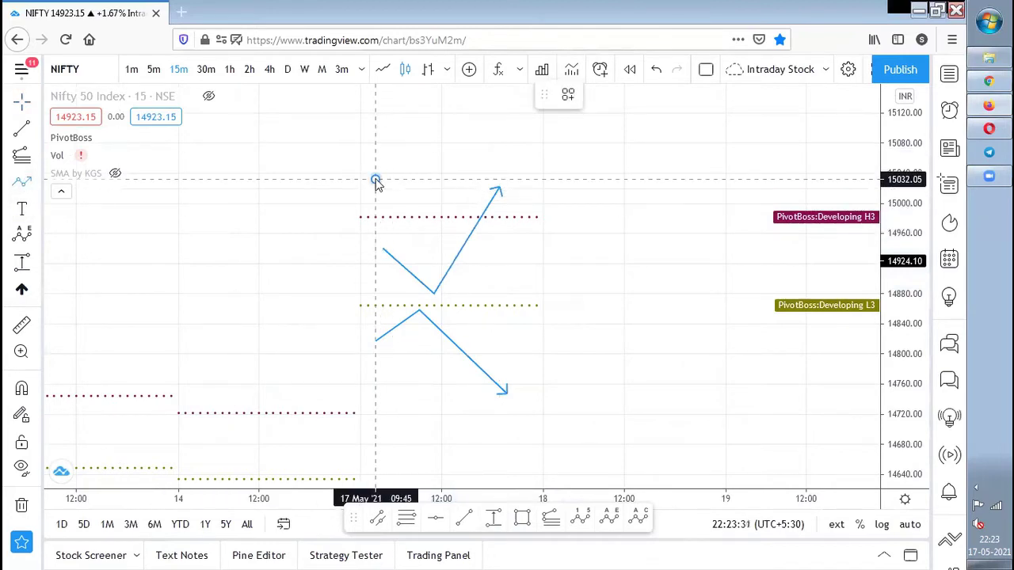
click(435, 215)
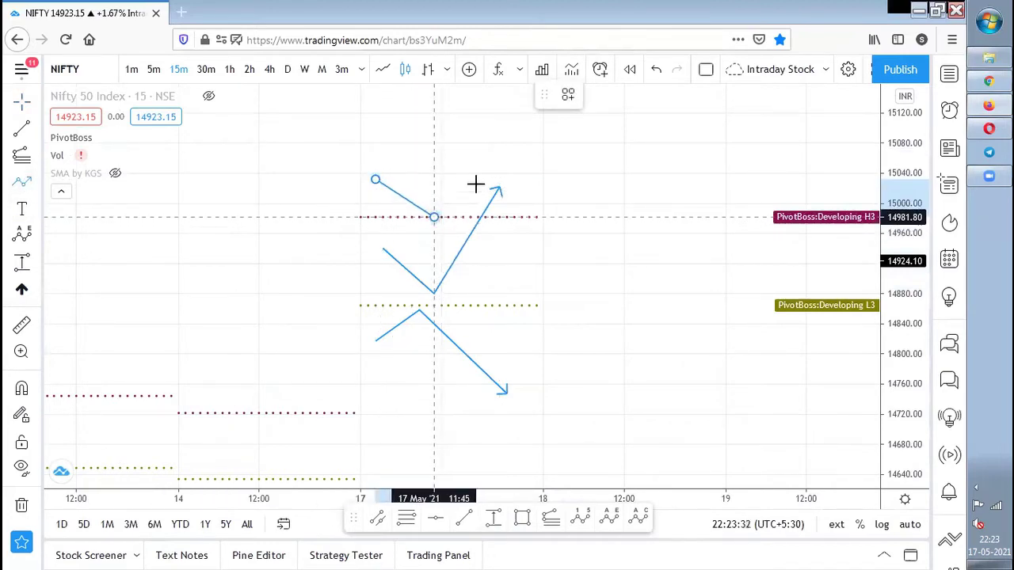
click(511, 120)
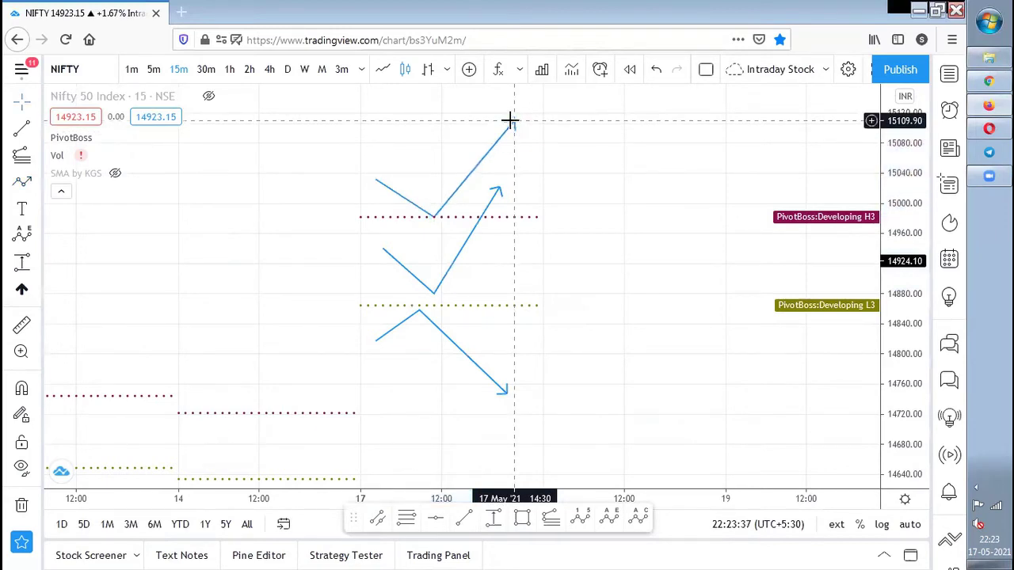
click(62, 191)
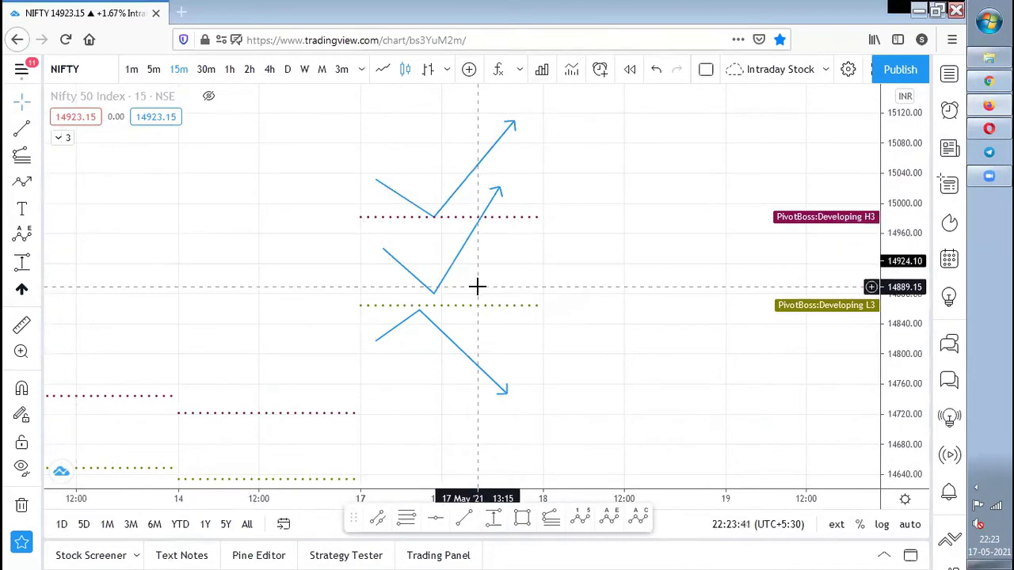
drag(578, 379, 697, 320)
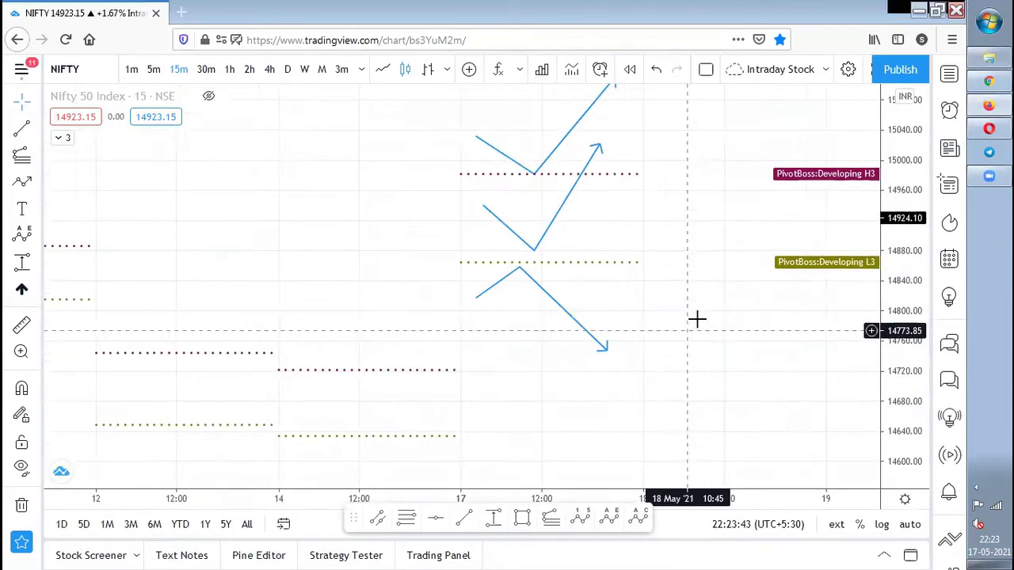
- Expand the indicator list and display the Nifty 50 Index candles again together with the PivotBoss levels
scroll(713, 332, down, 2)
drag(754, 359, 722, 375)
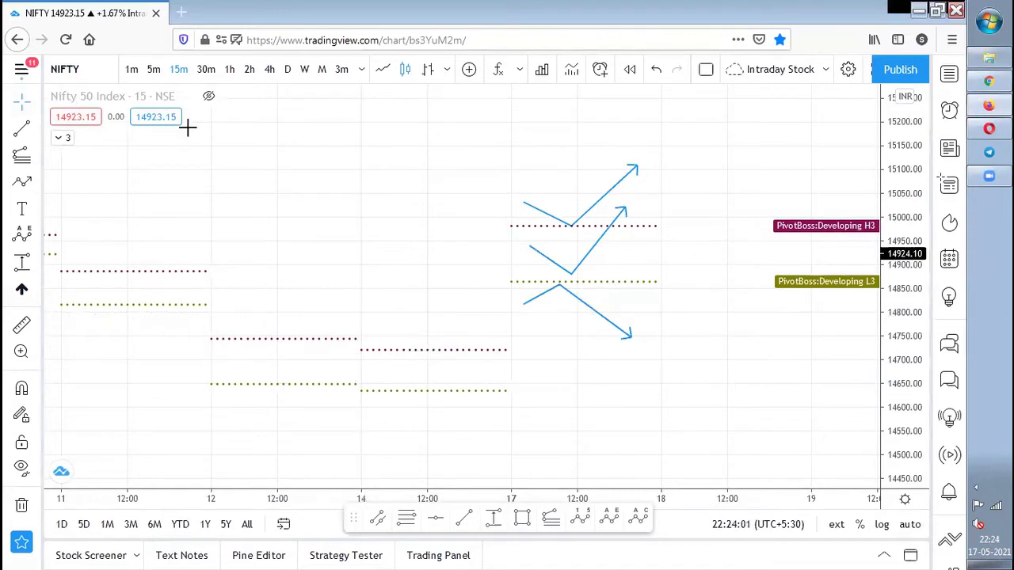
click(58, 143)
click(107, 138)
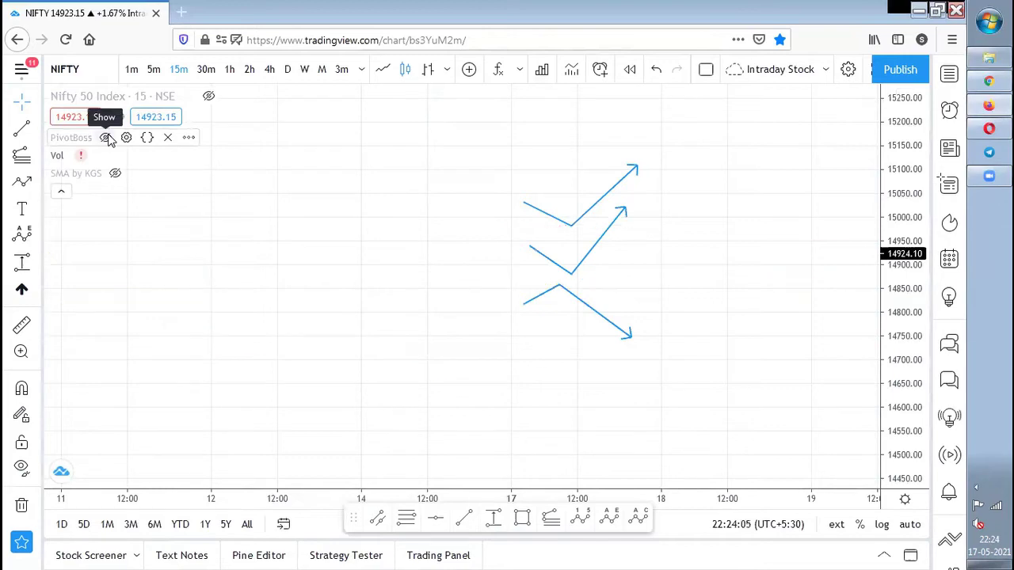
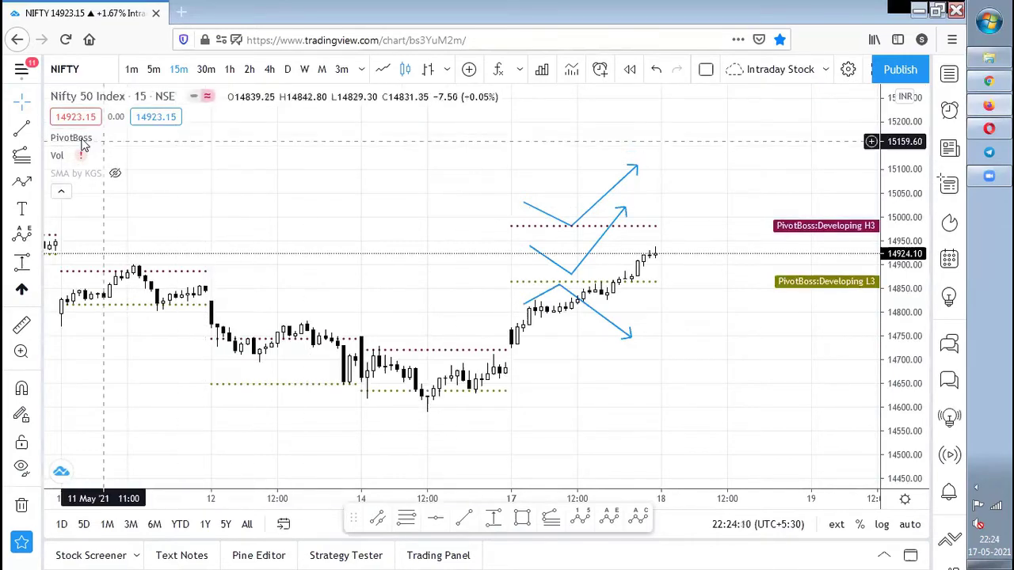
- In the PivotBoss inputs, disable Show Tomorrow Pivots and Display tomorrow Labels, and enable Show Camarilla Pivots and Display Camarilla Labels
click(126, 138)
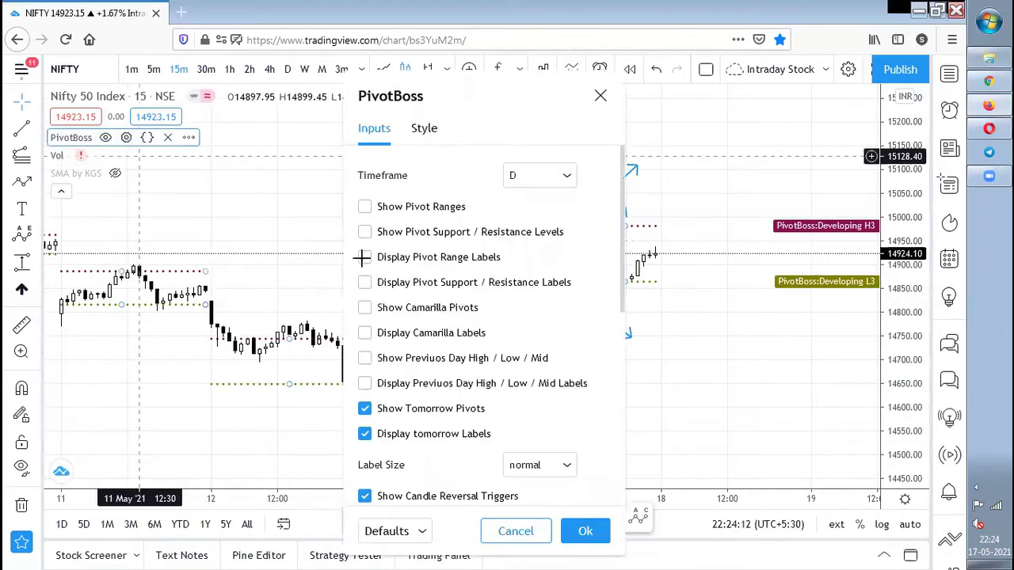
click(386, 410)
click(394, 435)
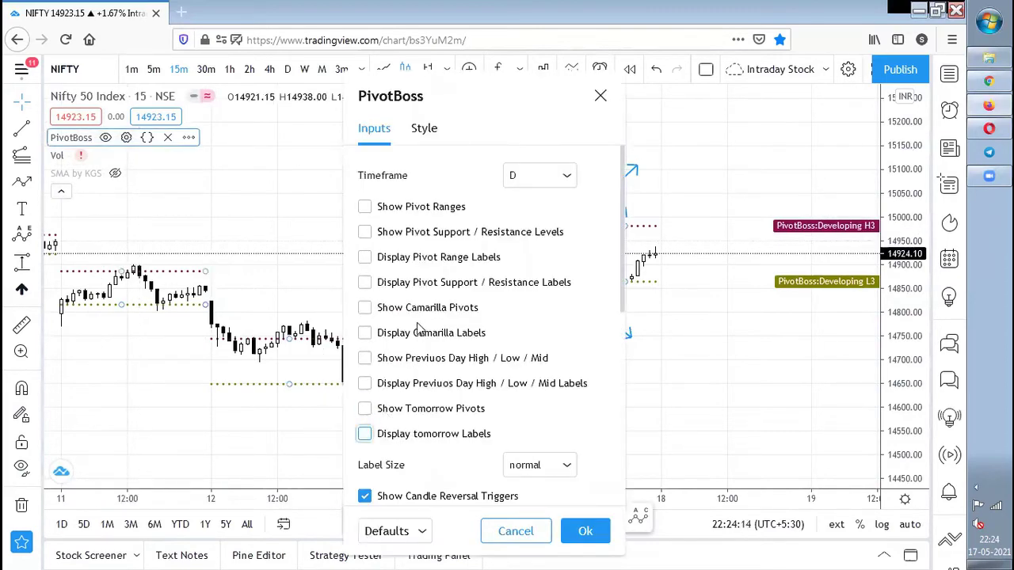
click(425, 309)
click(410, 333)
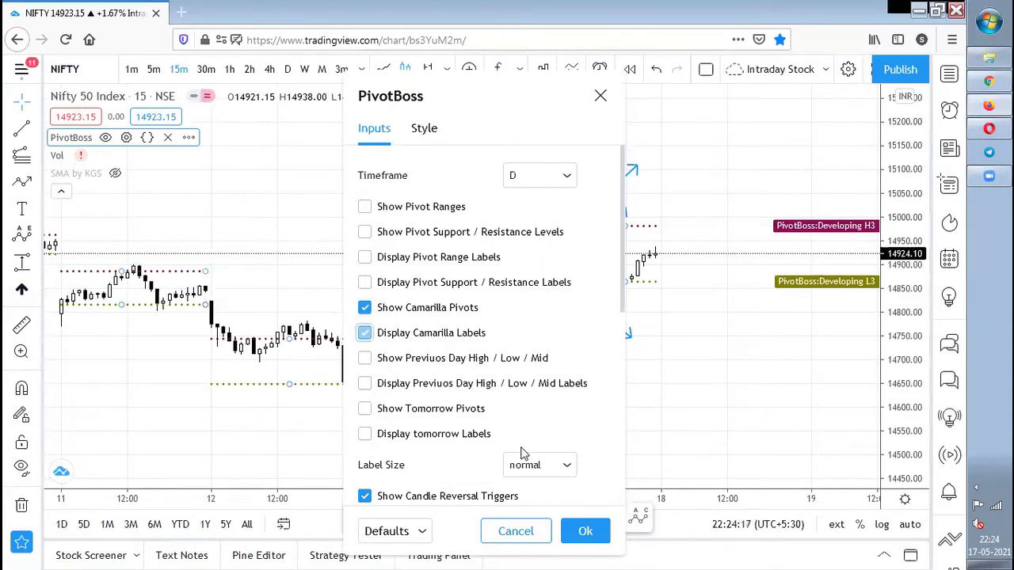
click(584, 531)
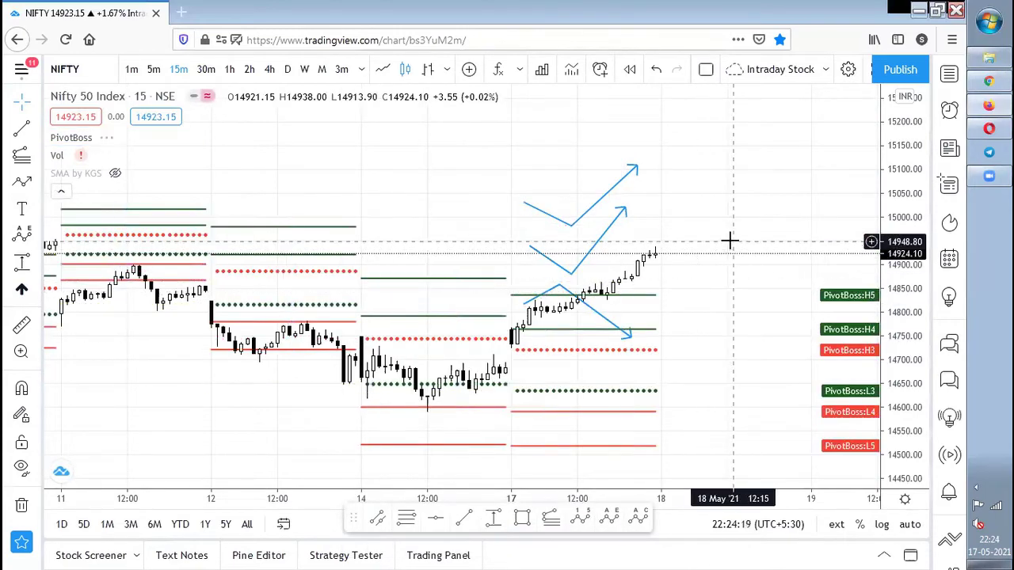
- Search for REDDY and switch the chart to the NSE stock DRREDDY
right_click(741, 294)
click(804, 494)
text(REDDY)
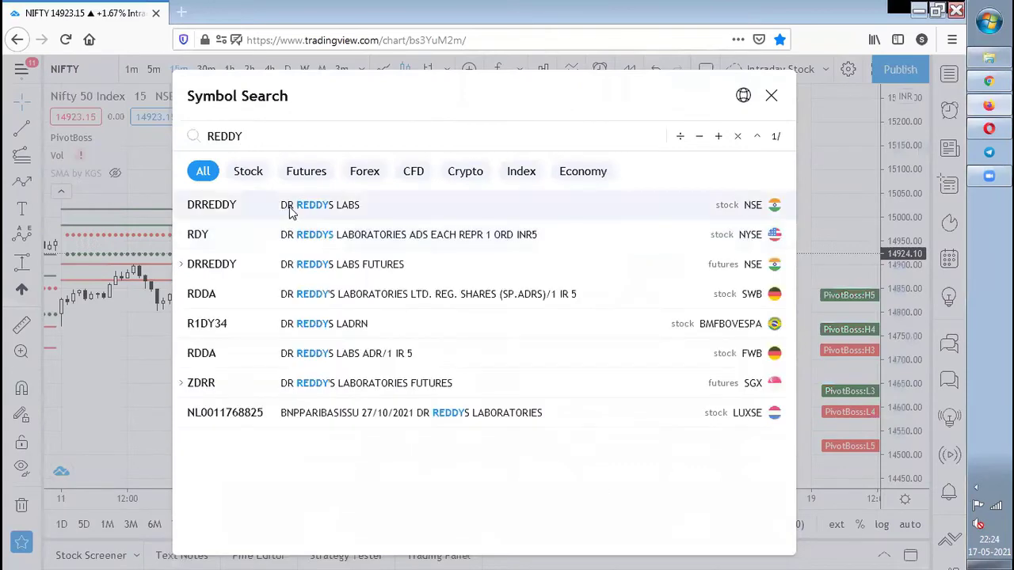
click(290, 206)
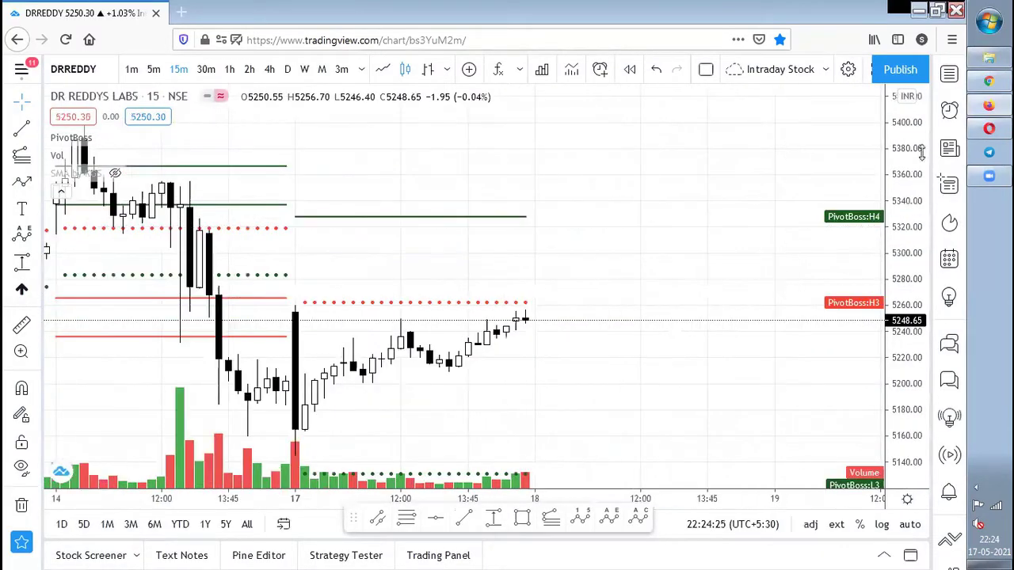
- Draw a rectangle around the late 14 May consolidation, from 13:30 to the 17 May open, spanning about 5,226 to 5,177
drag(652, 267, 768, 183)
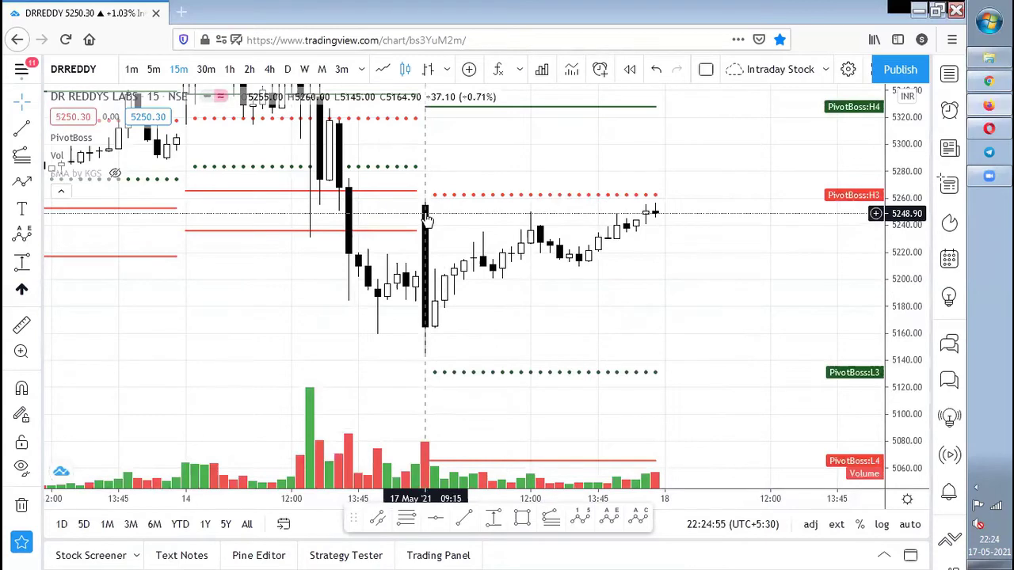
scroll(408, 337, up, 4)
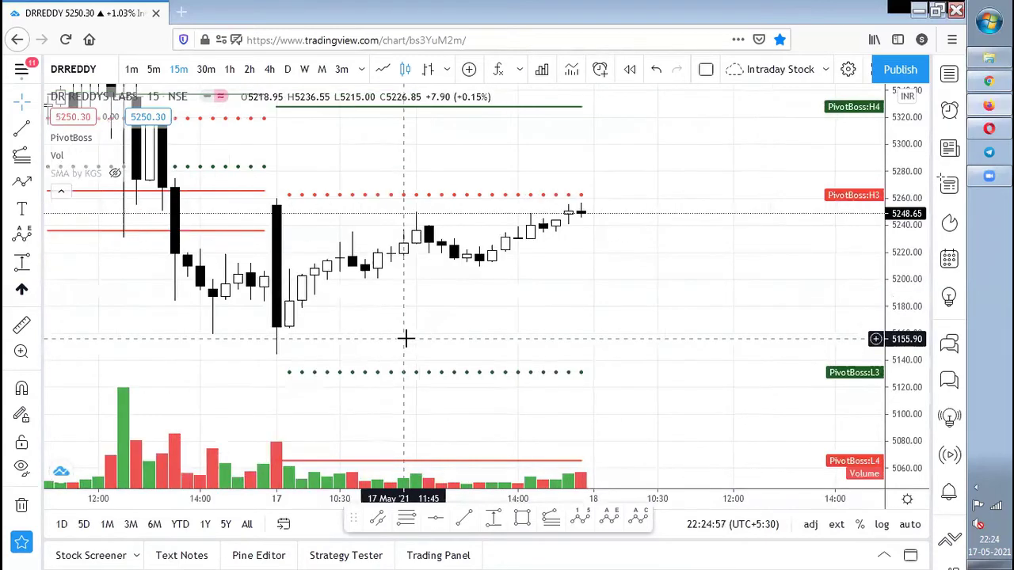
drag(531, 346, 652, 347)
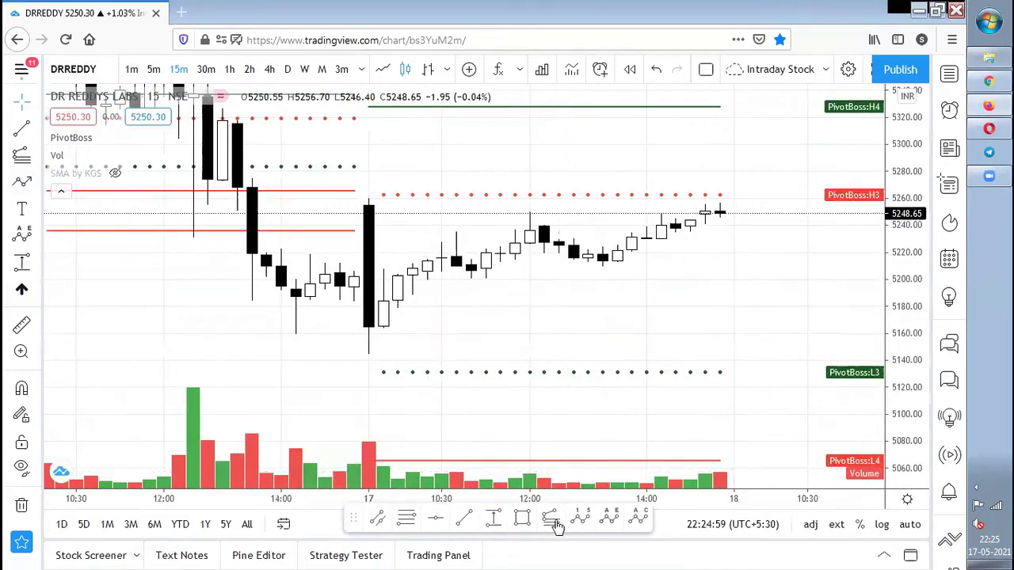
click(522, 519)
click(252, 244)
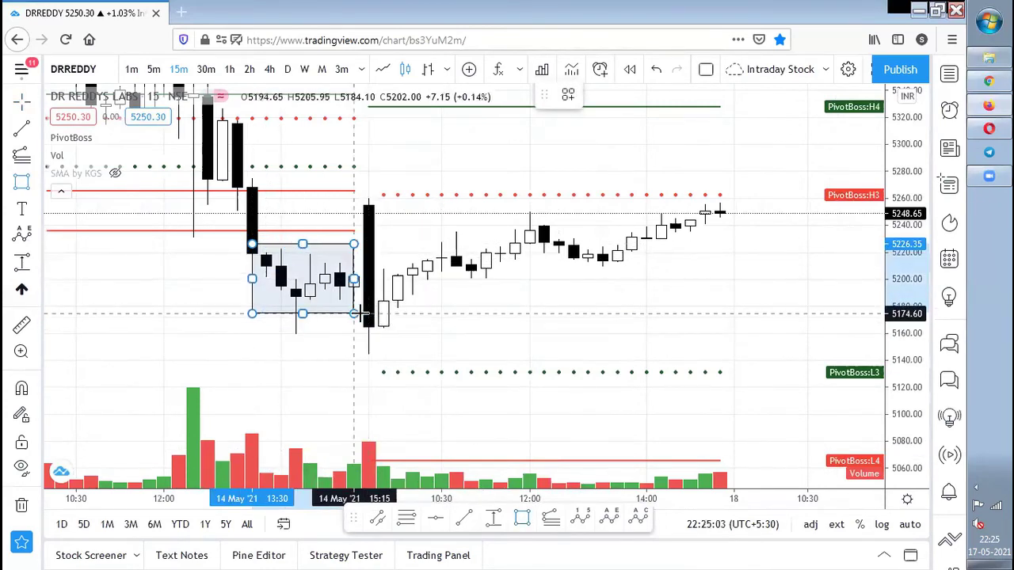
click(368, 311)
click(494, 328)
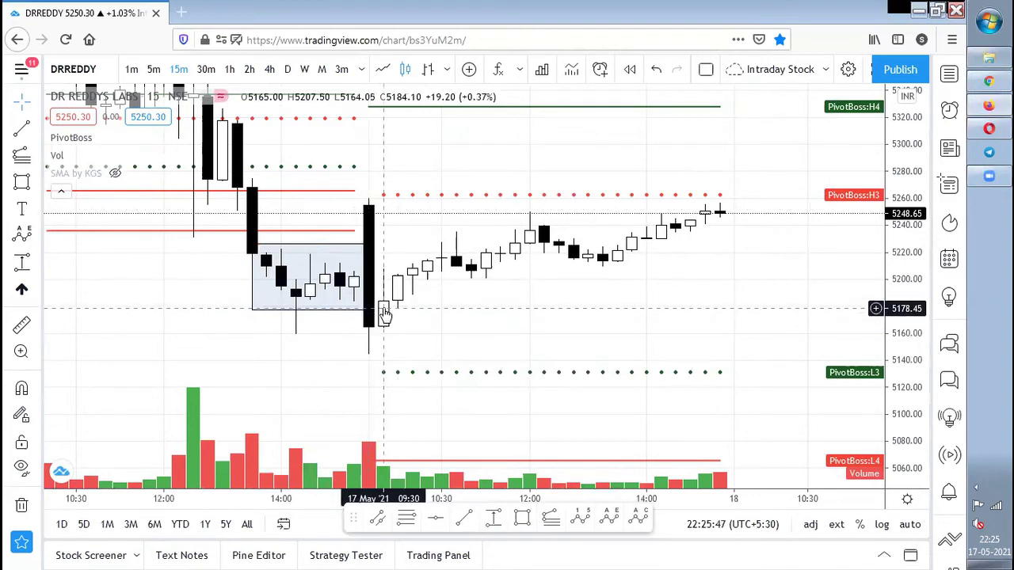
- Examine the 17 May opening candle and the price action between the H3 and L3 Camarilla levels
scroll(385, 313, down, 3)
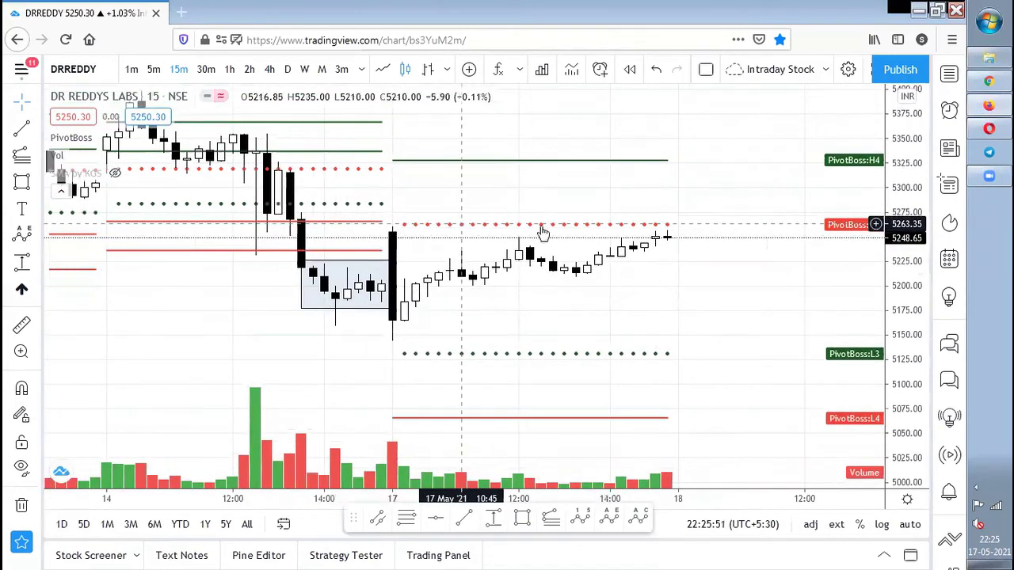
scroll(544, 233, up, 2)
drag(907, 96, 837, 220)
scroll(645, 304, up, 2)
scroll(634, 317, down, 1)
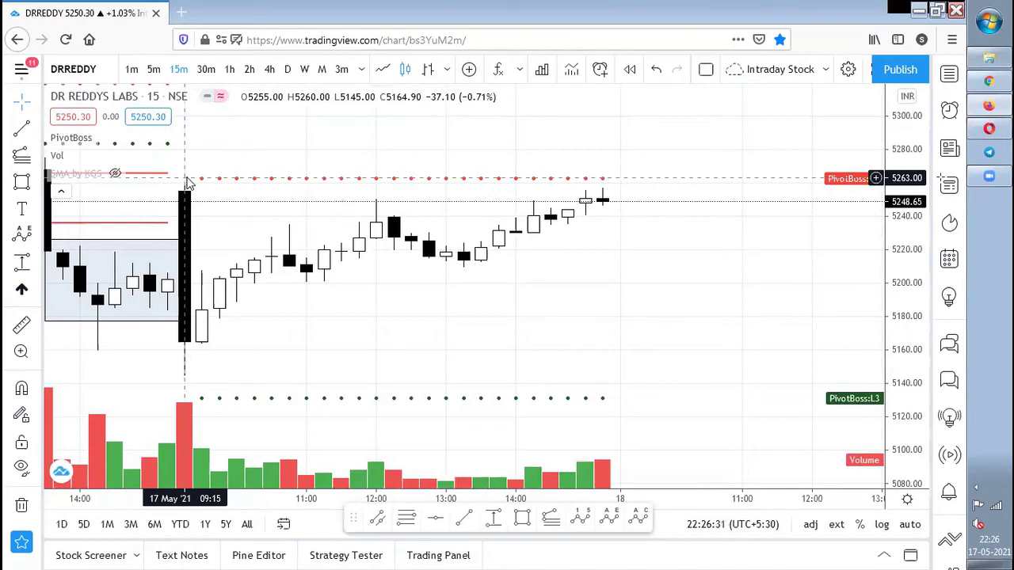
- Search for Airtel and switch the chart to the NSE stock BHARTIARTL
text(AIRT)
key(Down)
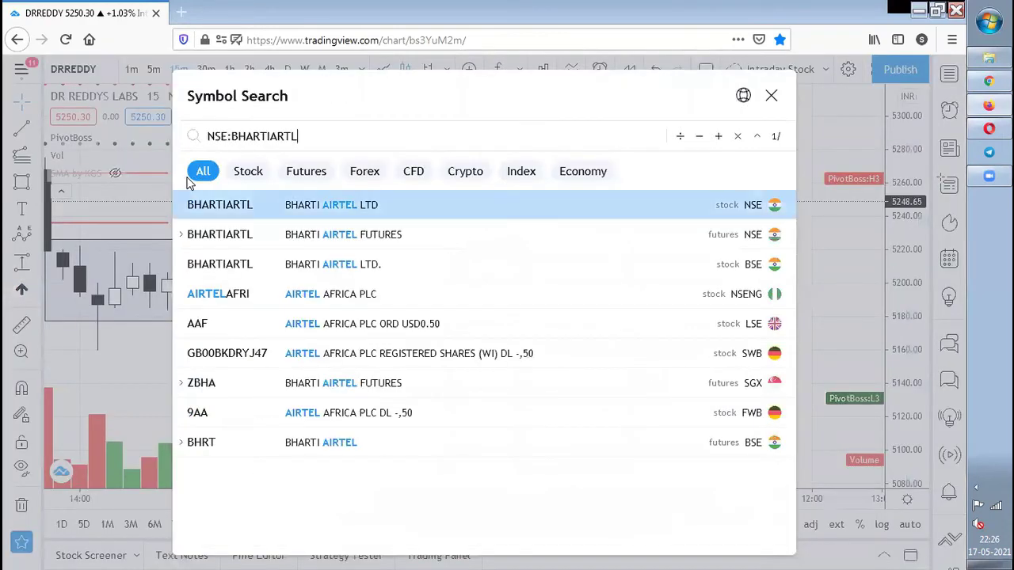
key(Return)
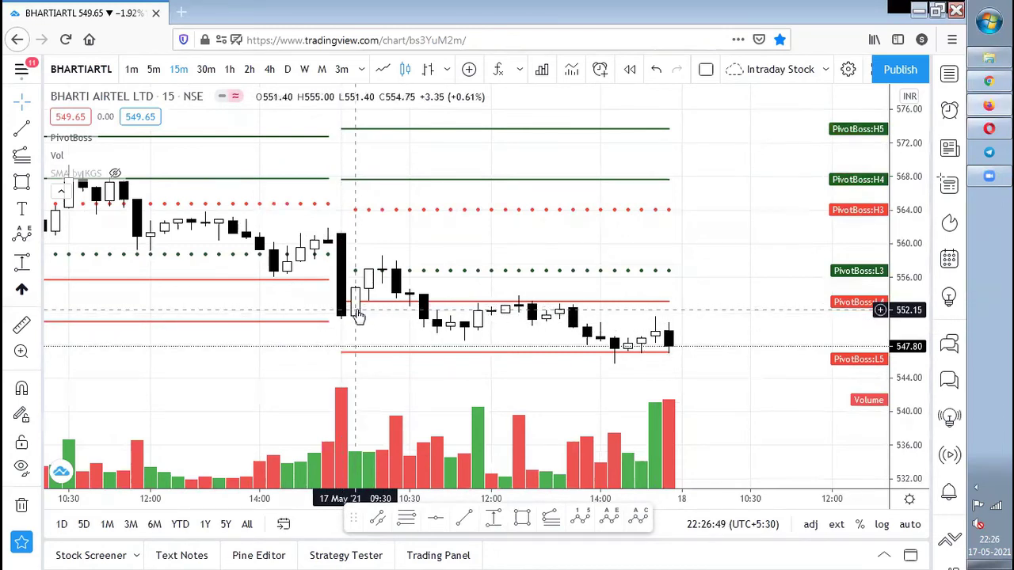
- Hide the PivotBoss indicator on the BHARTIARTL chart and collapse the indicator list
scroll(356, 316, up, 1)
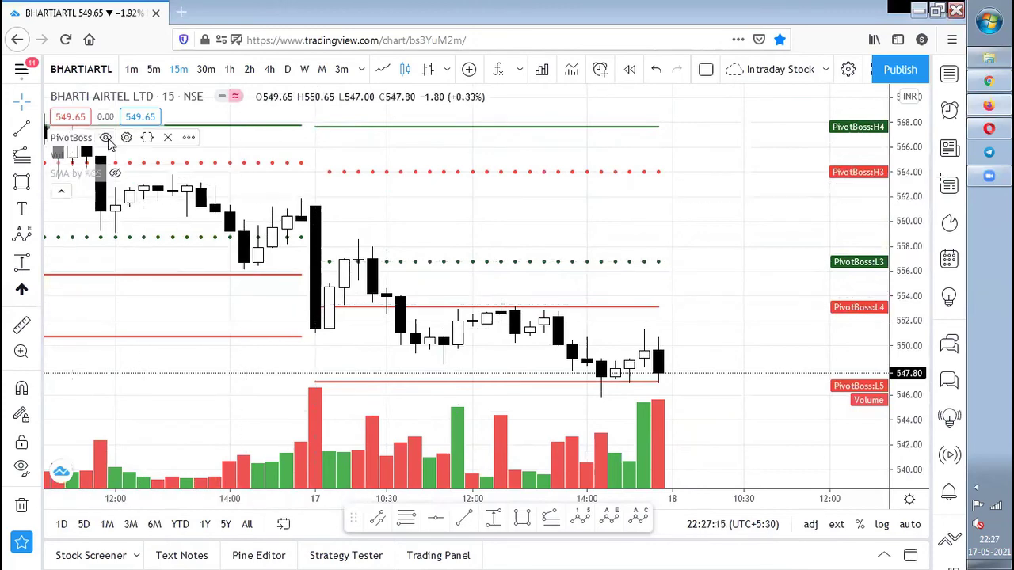
click(105, 137)
click(62, 192)
scroll(539, 208, down, 2)
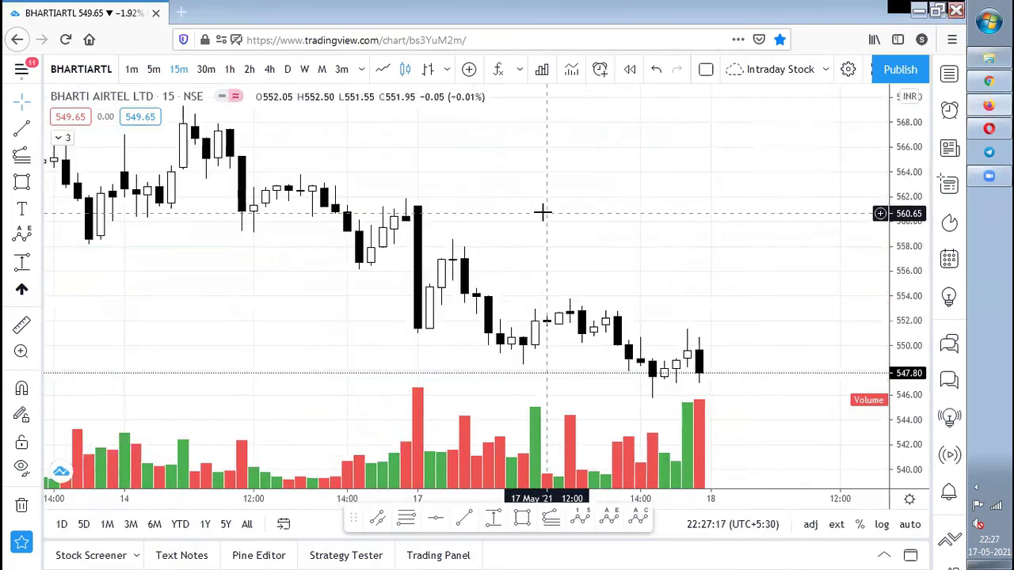